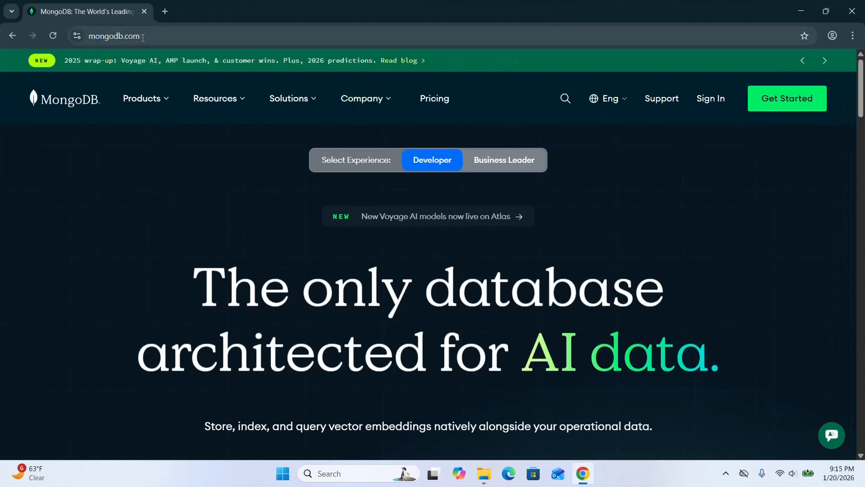
# Open the MongoDB Community Edition product page and go to its Download Community page.
pyautogui.click(164, 102)
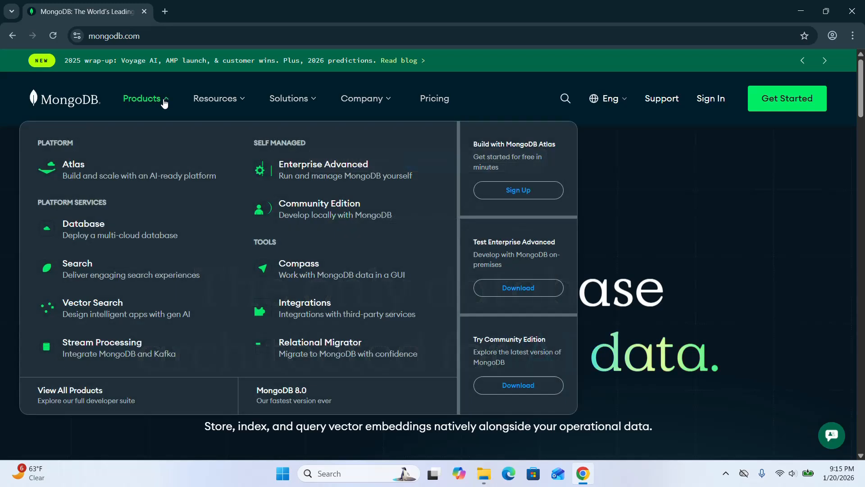
pyautogui.click(326, 209)
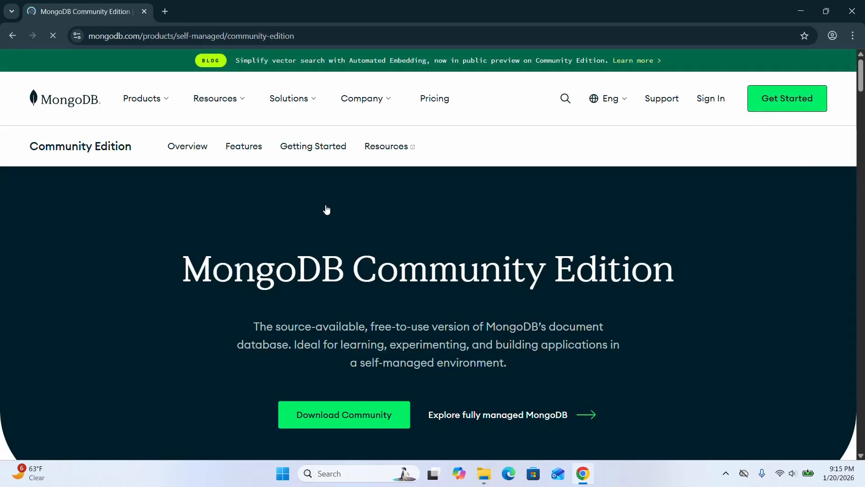
pyautogui.click(335, 417)
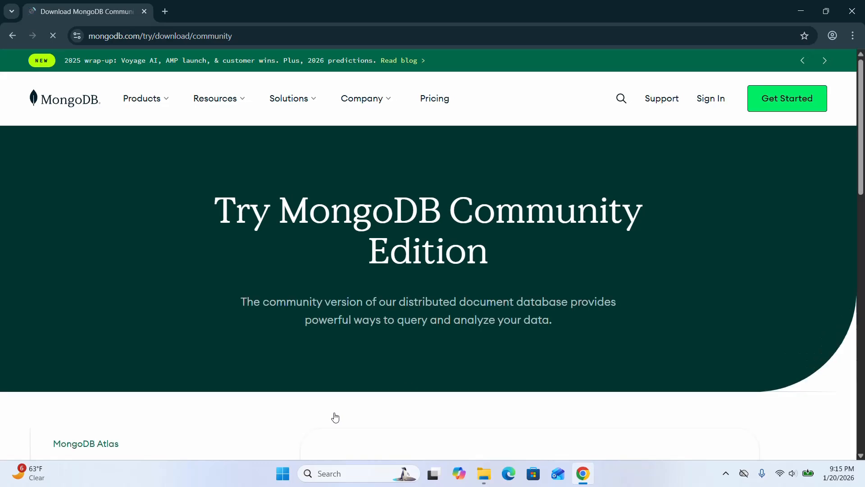
# Review the Community Server download options for version, platform and package.
pyautogui.moveTo(860, 103); pyautogui.dragTo(858, 216)
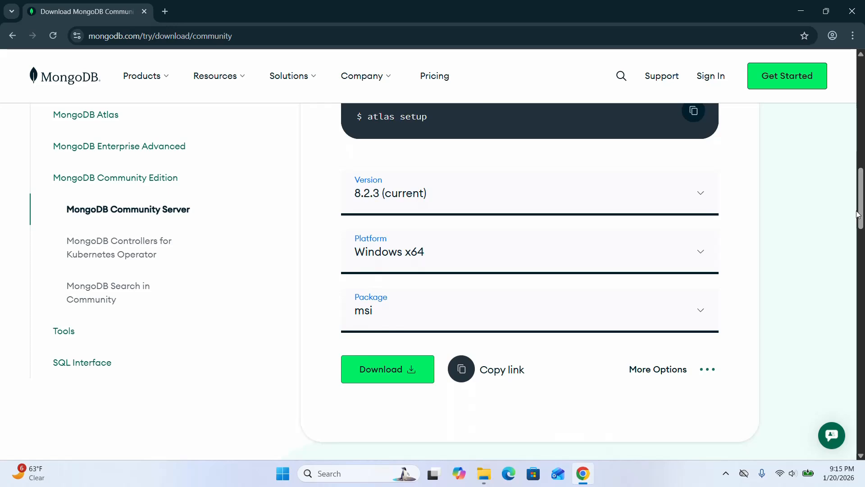
pyautogui.click(693, 198)
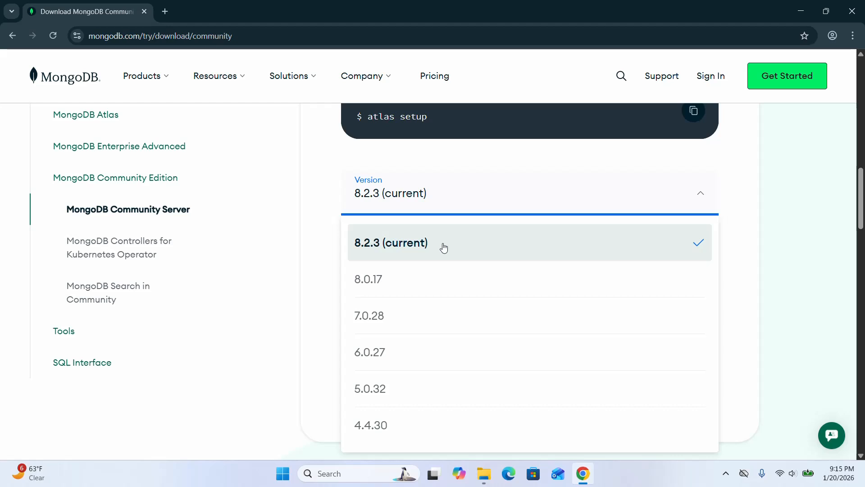
pyautogui.click(328, 175)
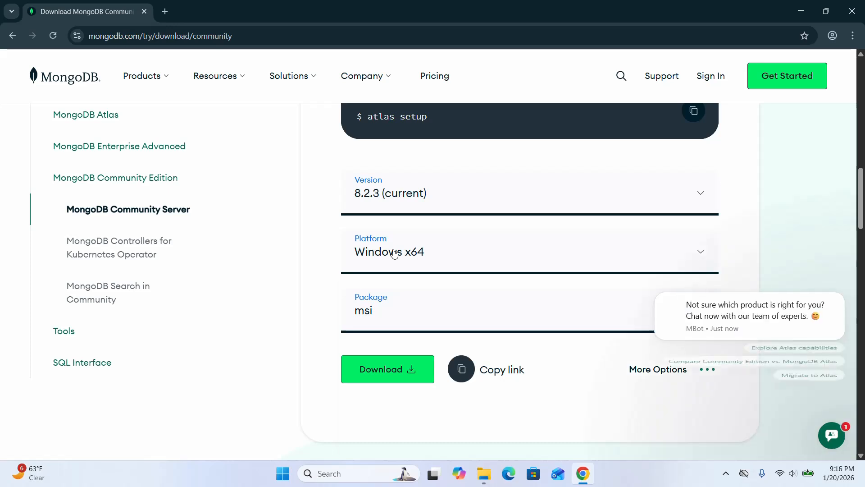
pyautogui.click(394, 254)
pyautogui.click(394, 253)
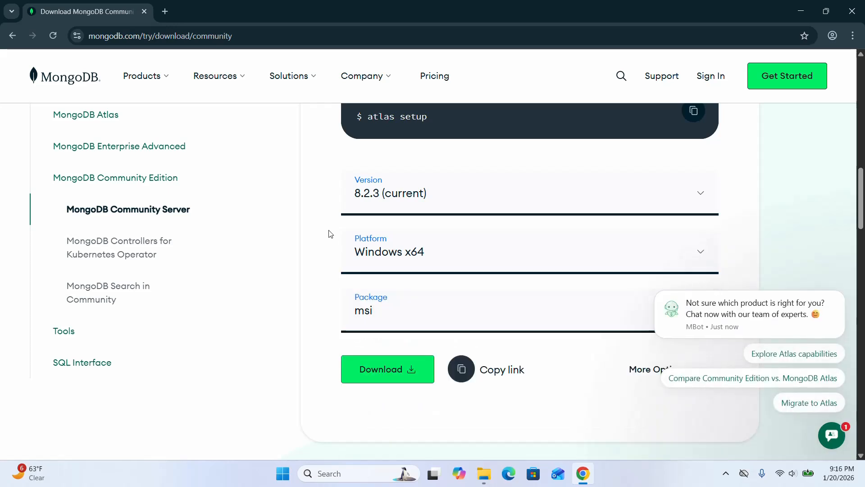
pyautogui.click(383, 318)
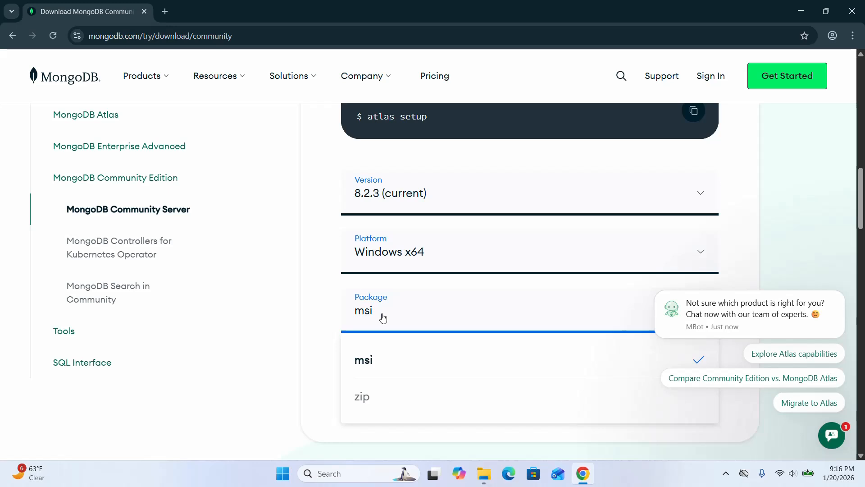
pyautogui.click(310, 276)
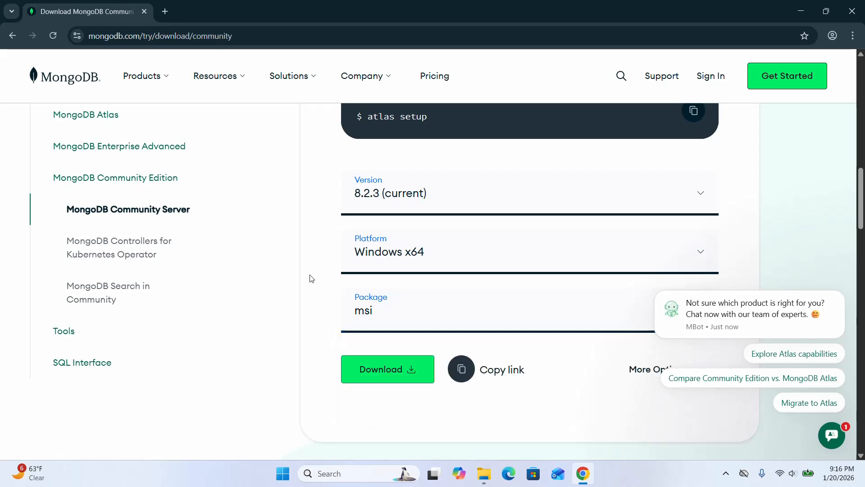
pyautogui.scroll(-5, 569, 213)
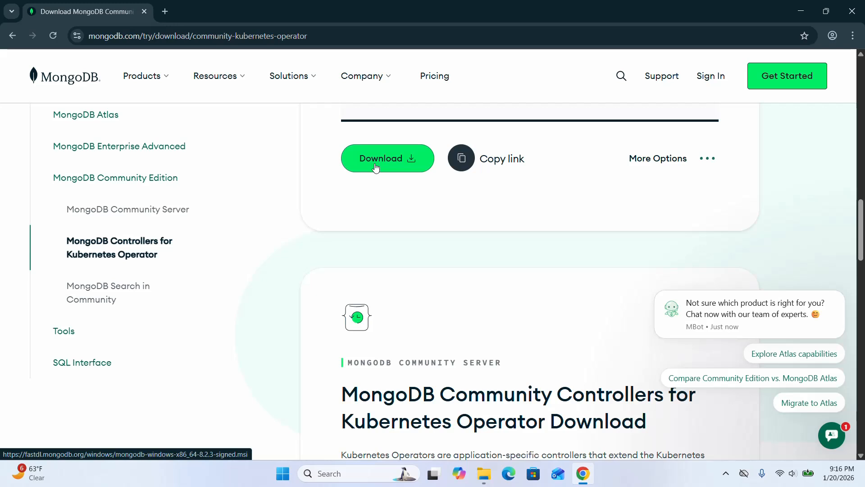
# Launch the downloaded mongodb-windows-x86_64-8.2.3-signed installer from the Downloads folder.
pyautogui.click(802, 13)
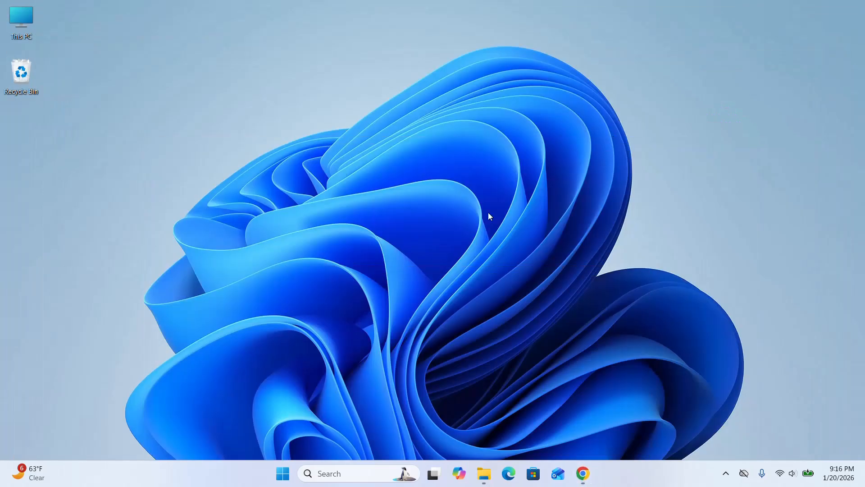
pyautogui.click(484, 473)
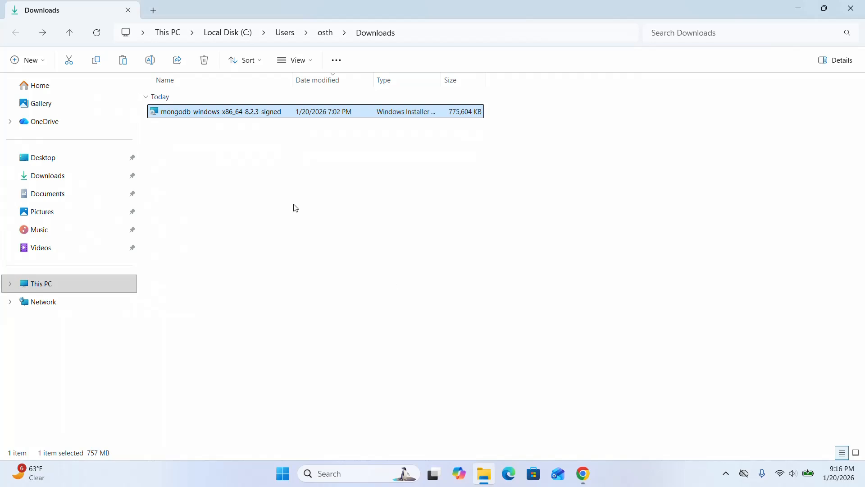
pyautogui.rightClick(302, 112)
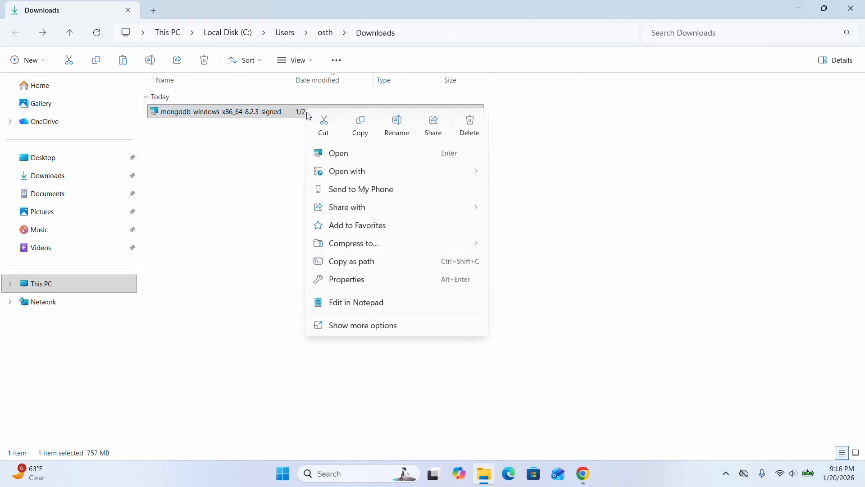
pyautogui.click(361, 161)
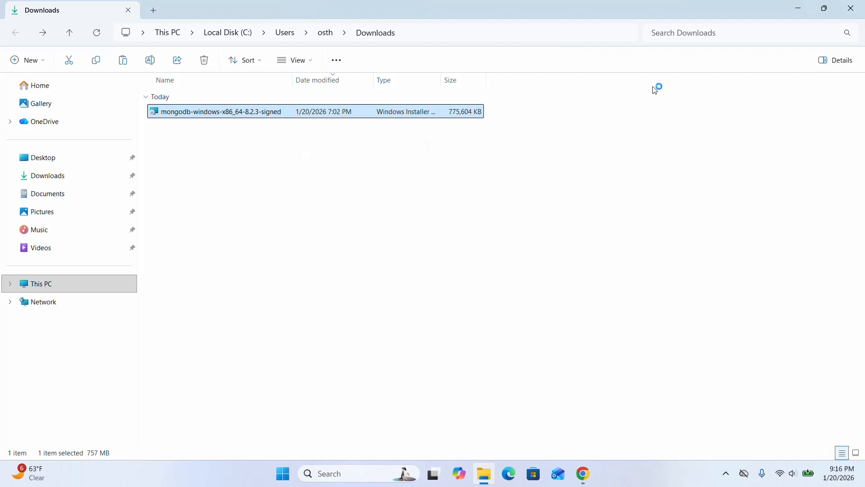
pyautogui.click(798, 11)
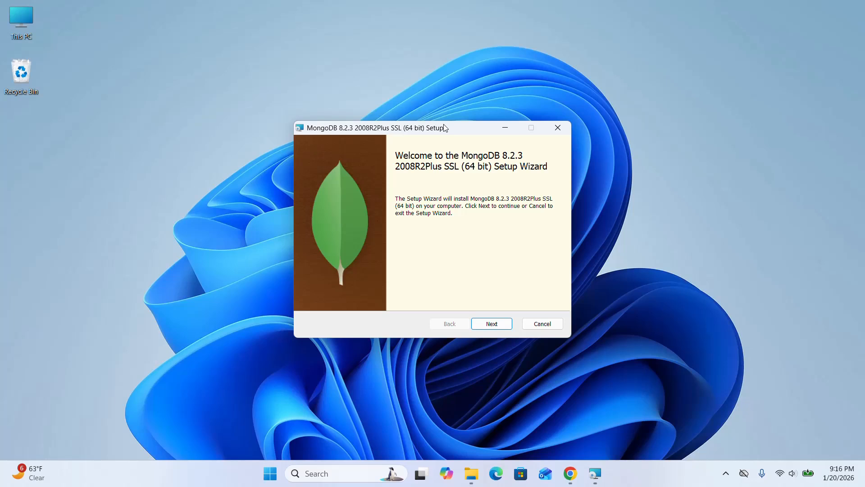
# Move past the setup wizard's welcome page and accept the license agreement terms.
pyautogui.moveTo(444, 128); pyautogui.dragTo(418, 53)
pyautogui.click(469, 255)
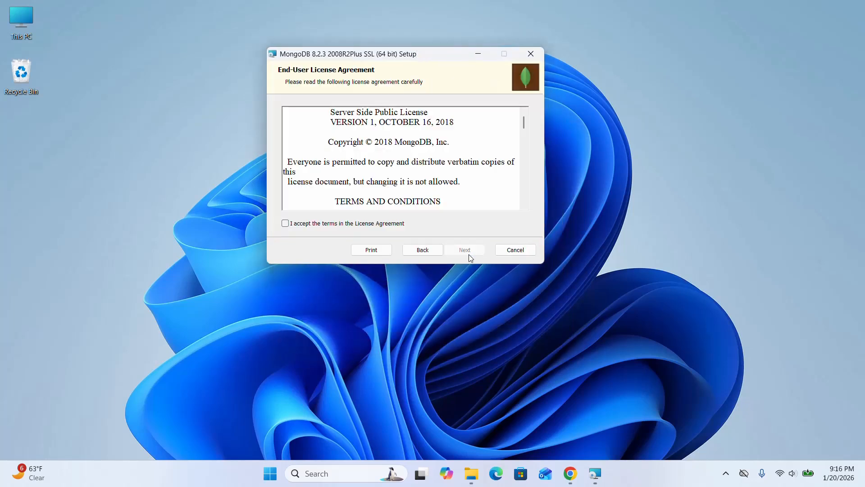
pyautogui.click(285, 224)
pyautogui.click(469, 250)
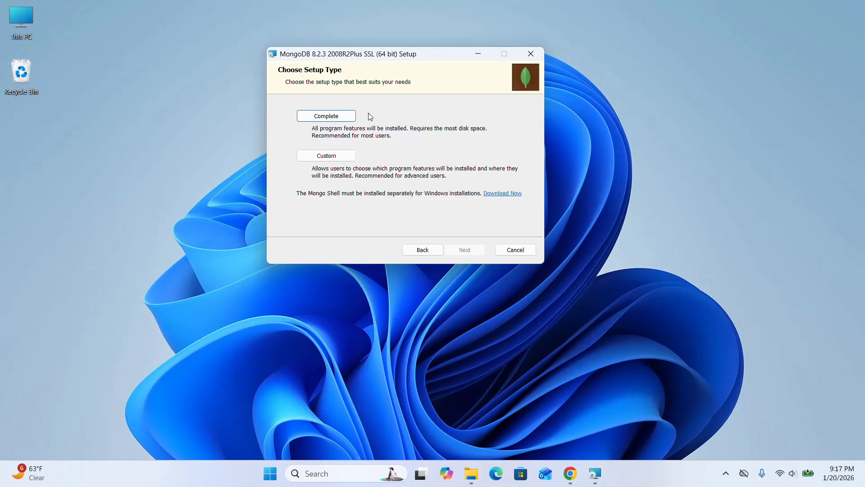
# Choose the Complete setup type and keep the default MongoDB service name, data and log directories.
pyautogui.click(317, 116)
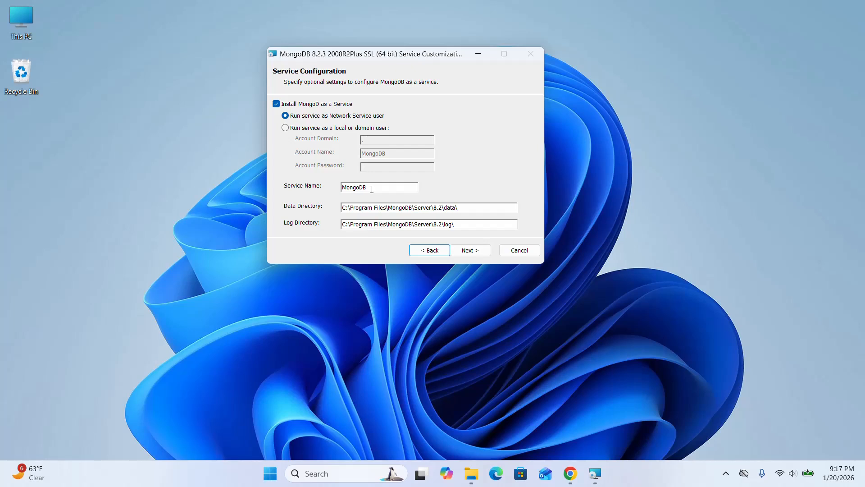
pyautogui.moveTo(372, 189); pyautogui.dragTo(339, 189)
pyautogui.click(369, 190)
pyautogui.moveTo(469, 207); pyautogui.dragTo(341, 208)
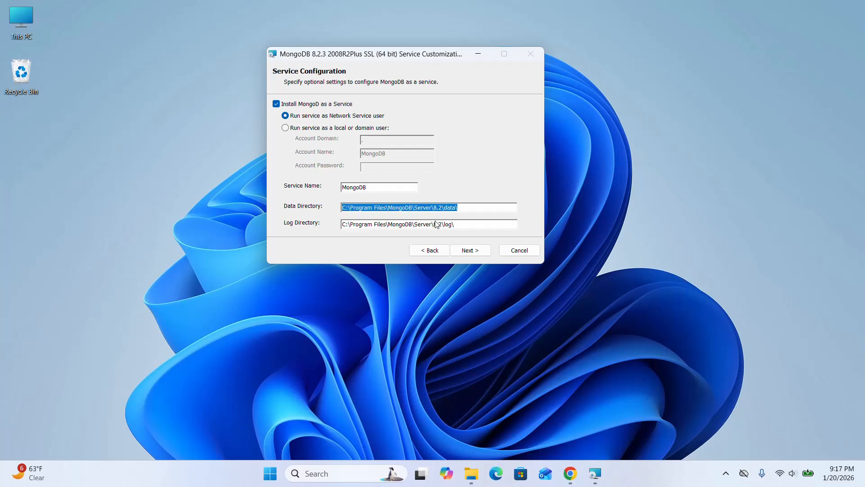
pyautogui.moveTo(455, 224); pyautogui.dragTo(342, 225)
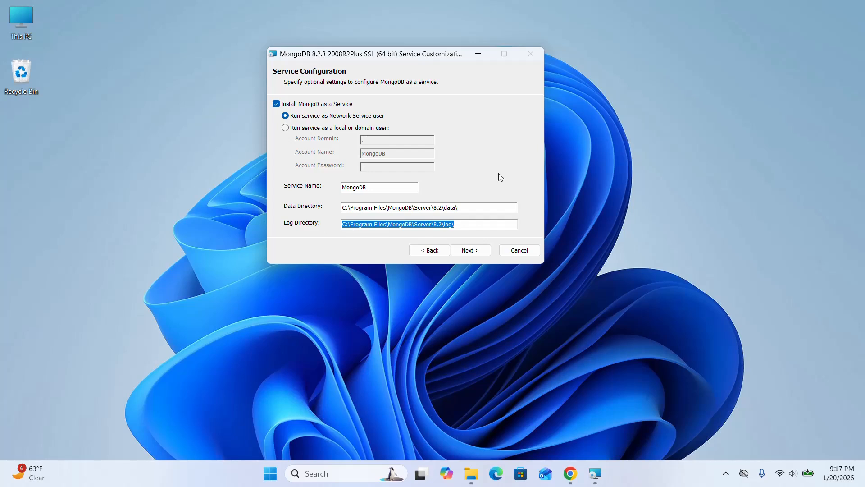
pyautogui.click(470, 208)
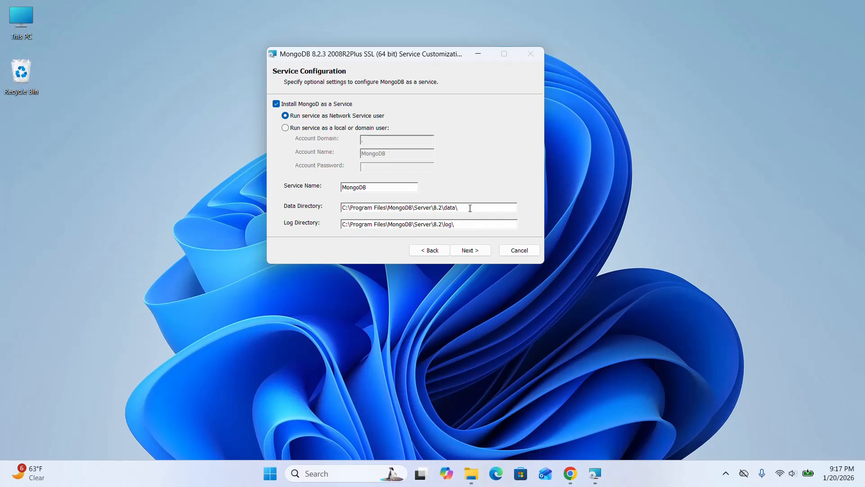
pyautogui.click(470, 250)
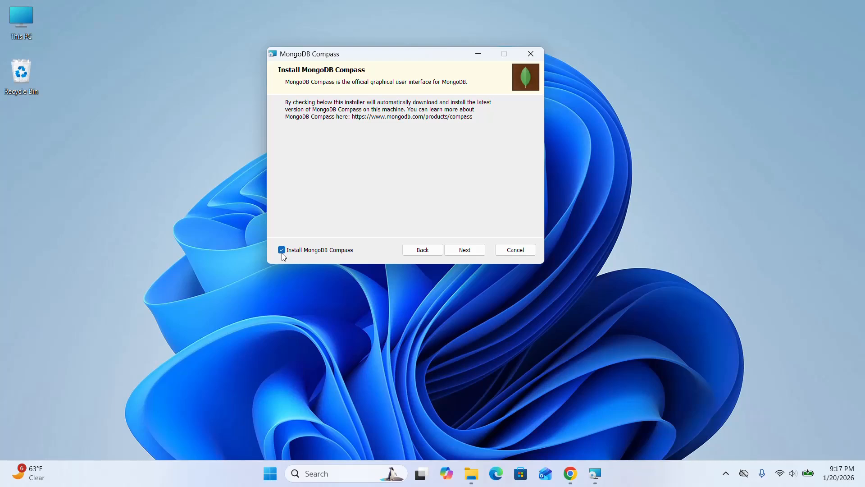
# Keep MongoDB Compass included in the installation and start installing.
pyautogui.click(464, 251)
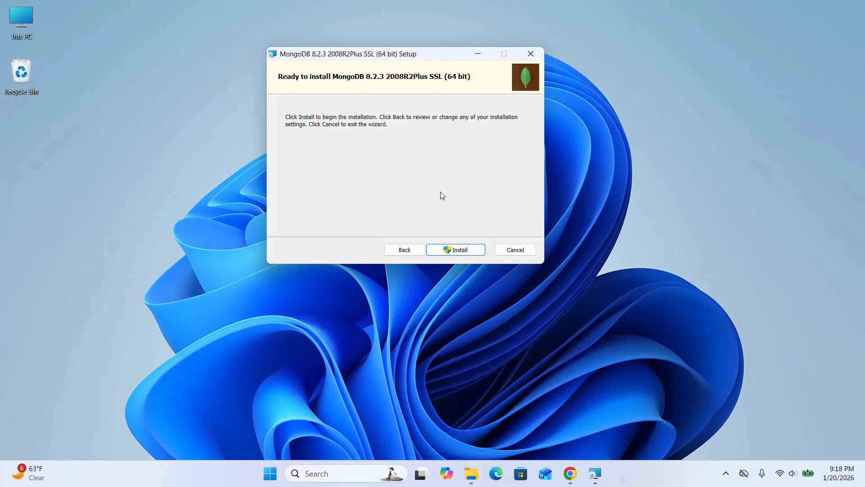
pyautogui.click(458, 250)
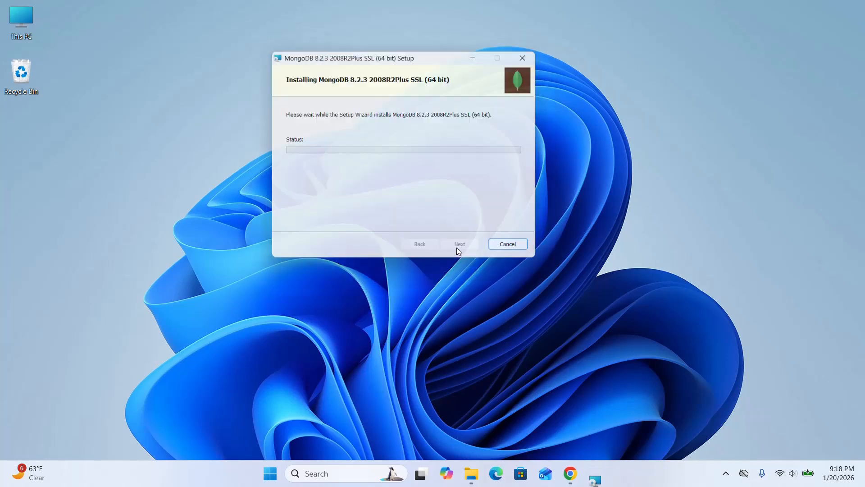
# Allow the installer to make changes to the device and accept the reboot-required notice.
pyautogui.moveTo(429, 56); pyautogui.dragTo(422, 115)
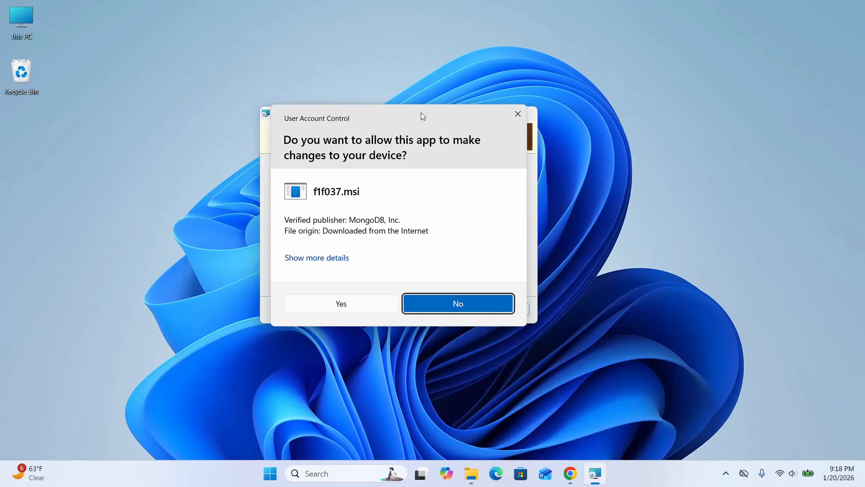
pyautogui.click(329, 305)
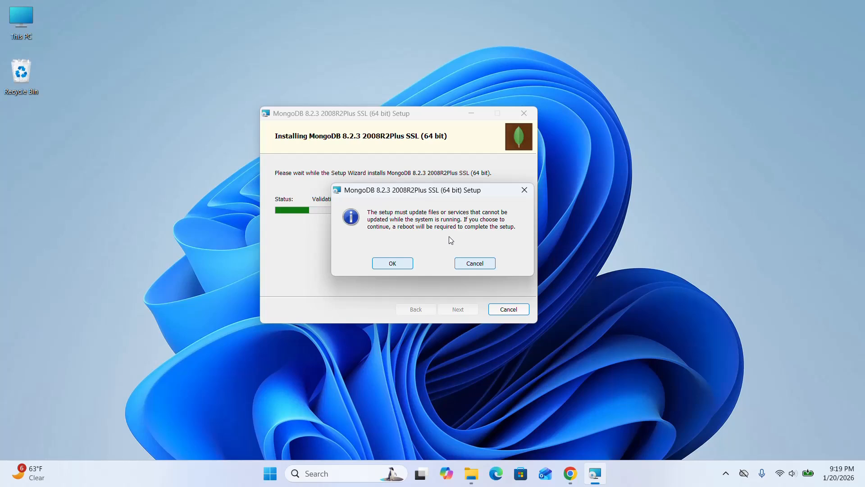
pyautogui.click(392, 264)
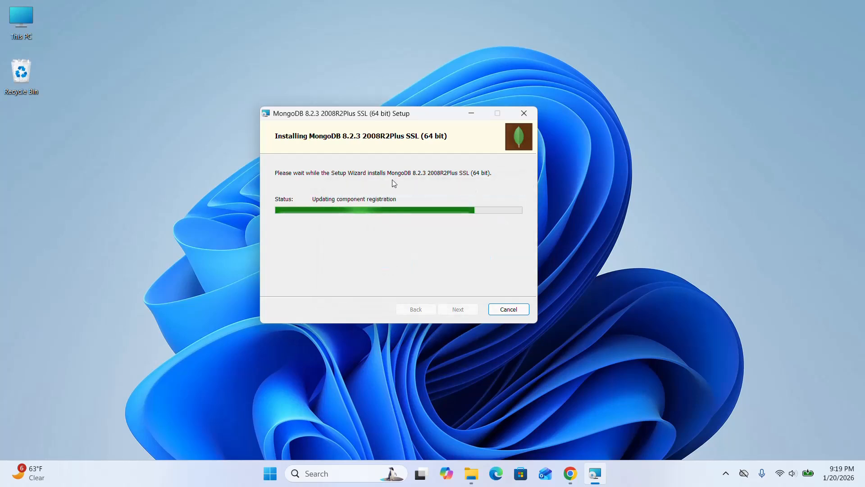
pyautogui.moveTo(396, 117); pyautogui.dragTo(407, 119)
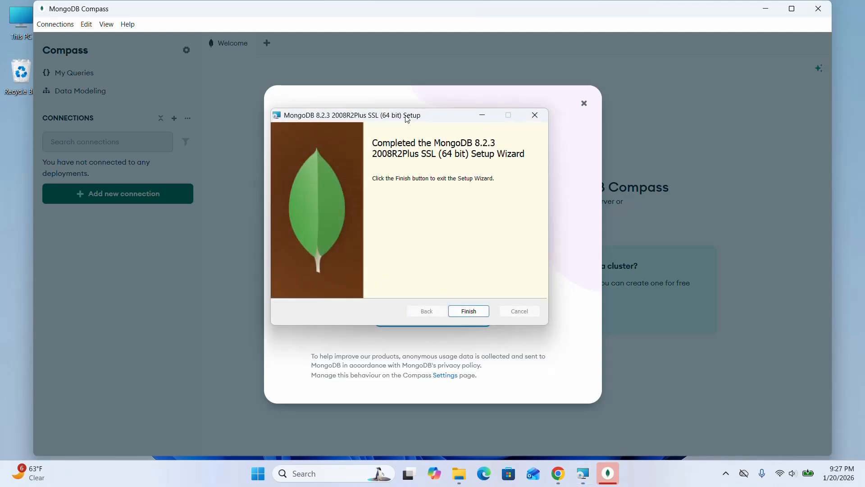
# Finish the setup wizard and decline restarting the computer now.
pyautogui.click(471, 311)
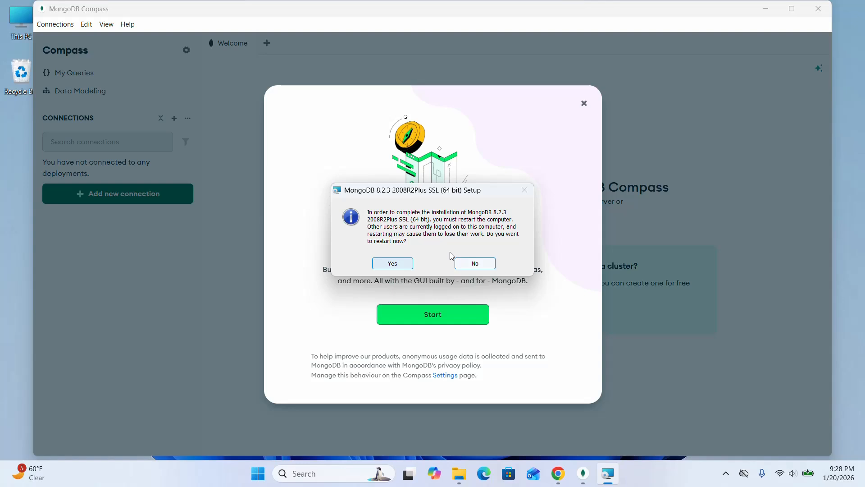
pyautogui.click(475, 264)
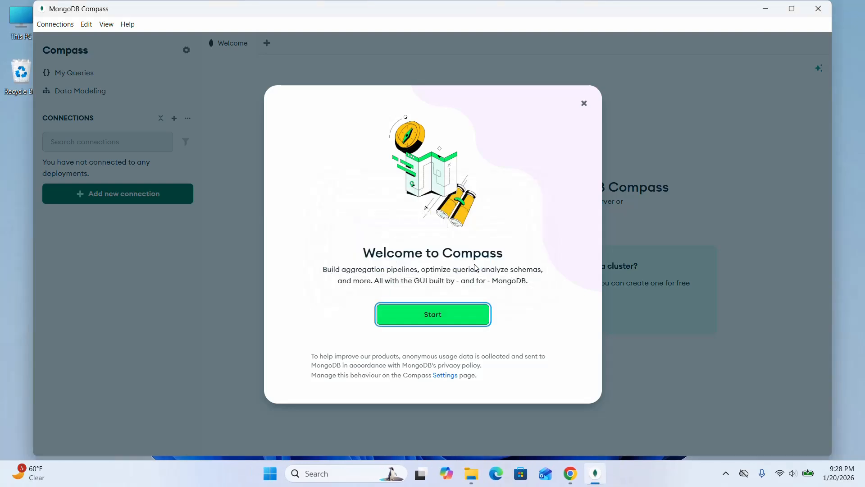
# Dismiss the Compass welcome screen and assistant introduction, and maximize the Compass window.
pyautogui.click(433, 317)
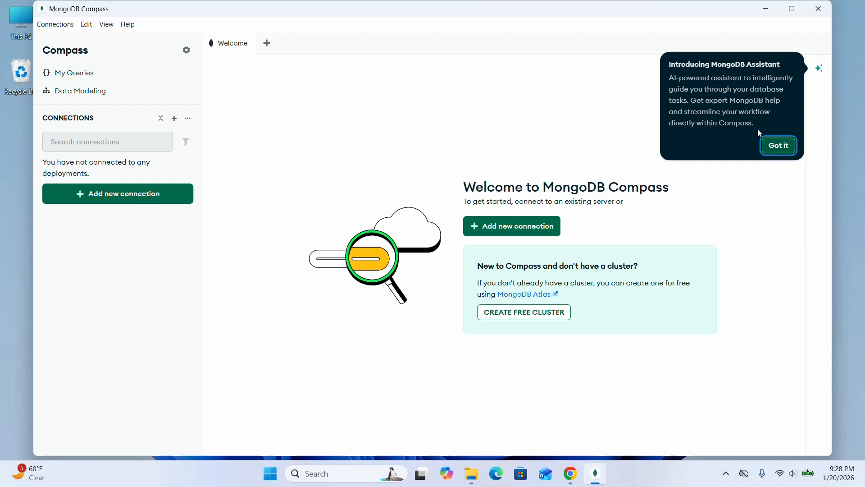
pyautogui.click(779, 145)
pyautogui.press('super+Up')
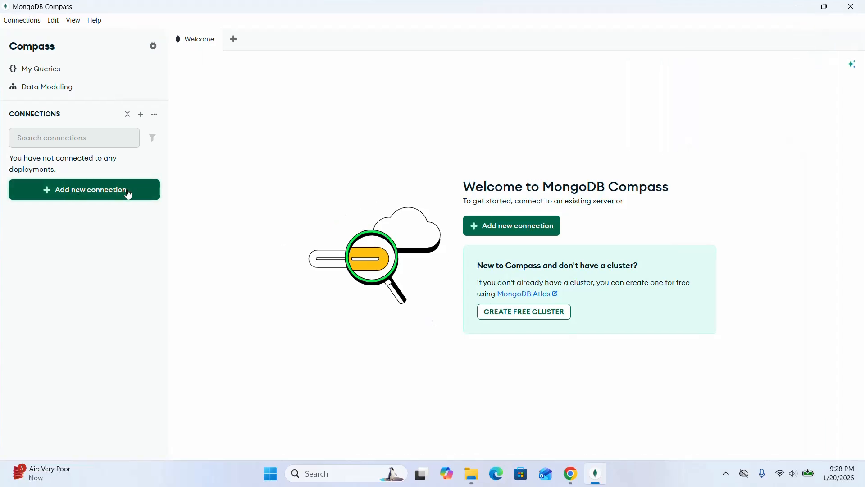
# Add a new connection to mongodb://localhost:27017/ and save and connect it.
pyautogui.click(70, 196)
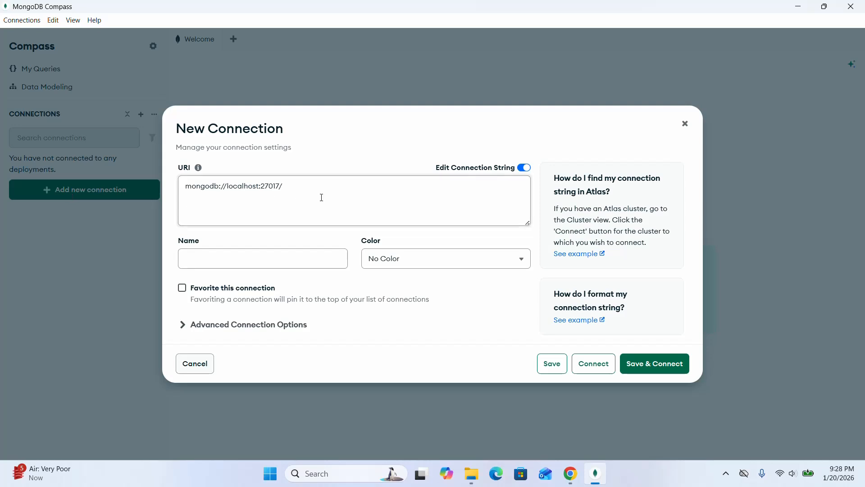
pyautogui.click(654, 364)
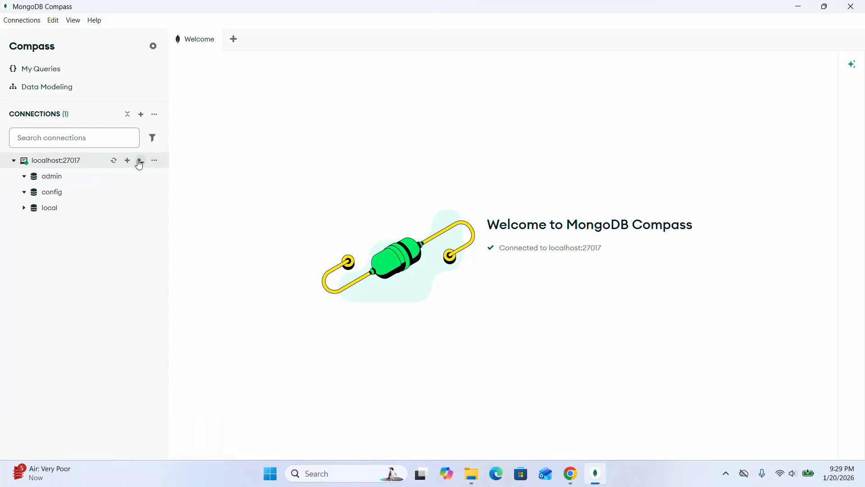
# Rename the localhost:27017 connection to MyNewConn and save it.
pyautogui.click(154, 161)
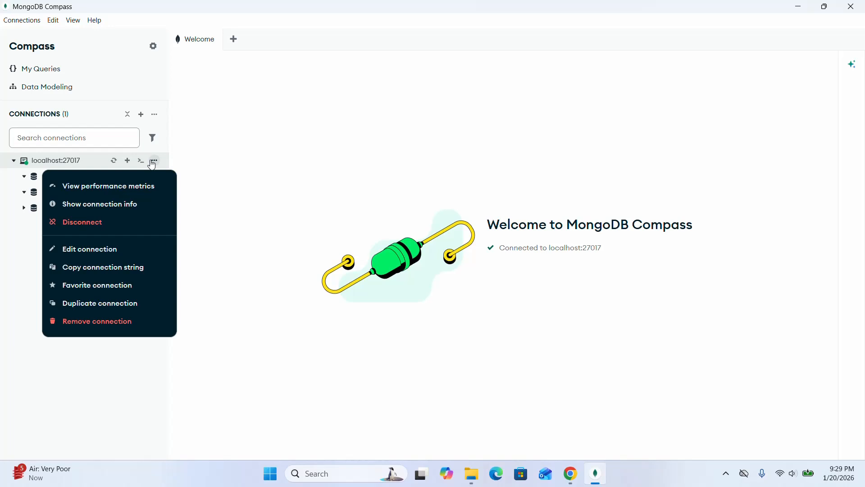
pyautogui.click(82, 249)
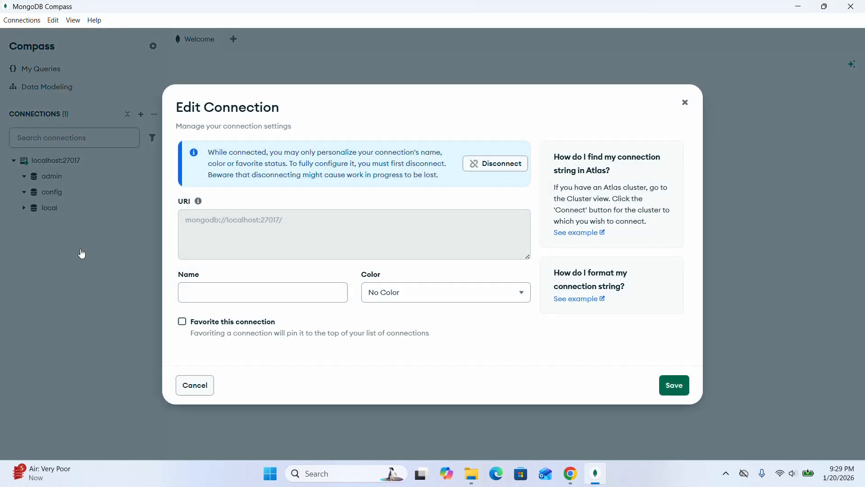
pyautogui.click(226, 294)
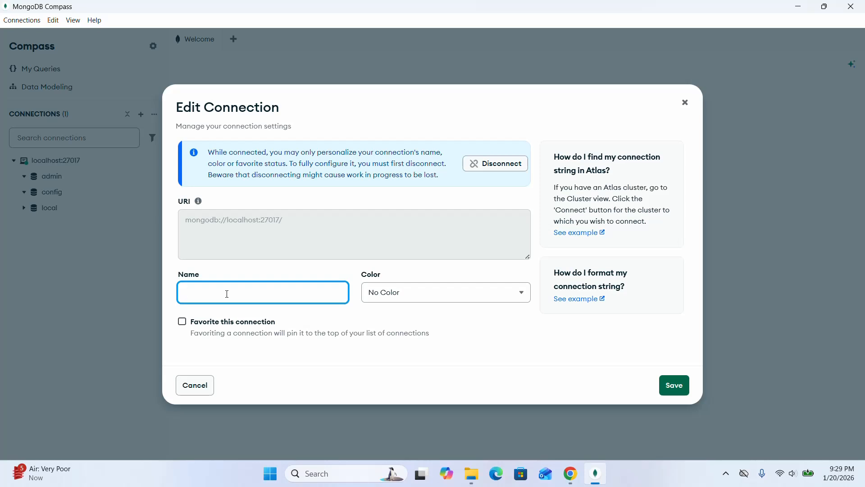
pyautogui.write('MyNrew')
pyautogui.press('BackSpace')
pyautogui.press('BackSpace')
pyautogui.press('BackSpace')
pyautogui.write('ewConn')
pyautogui.click(674, 385)
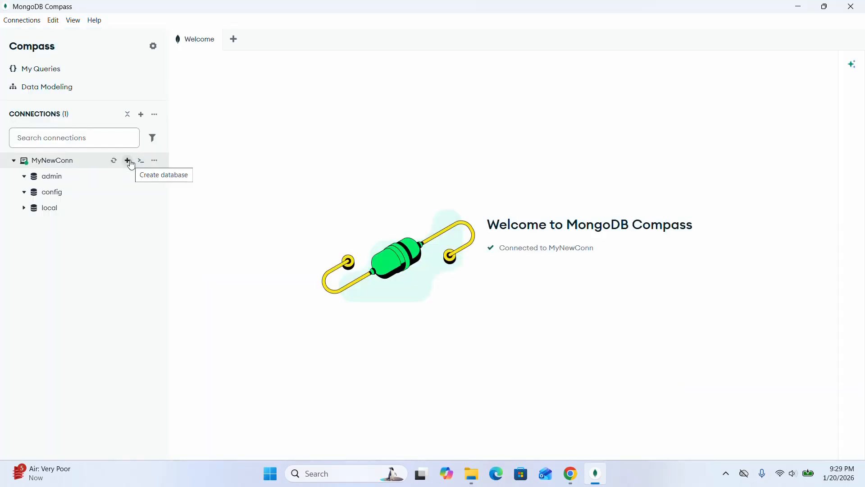
# Create a database named mydb with a collection named users on the connection.
pyautogui.click(128, 161)
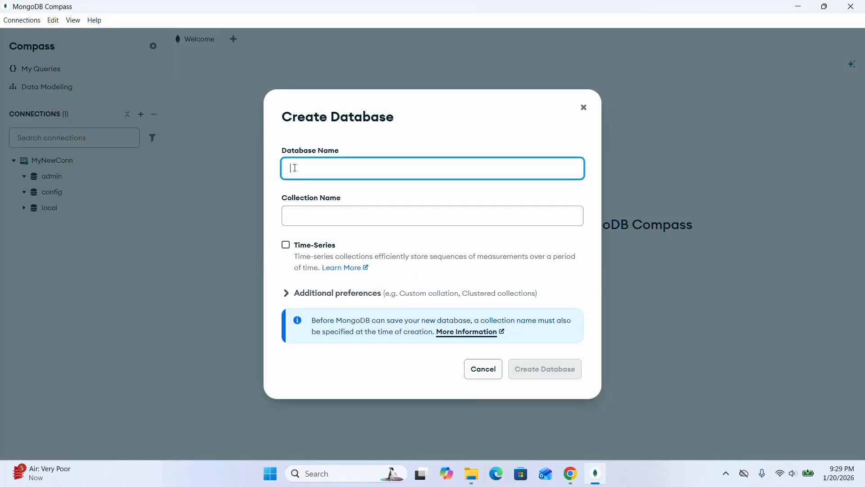
pyautogui.write('mydb')
pyautogui.click(316, 223)
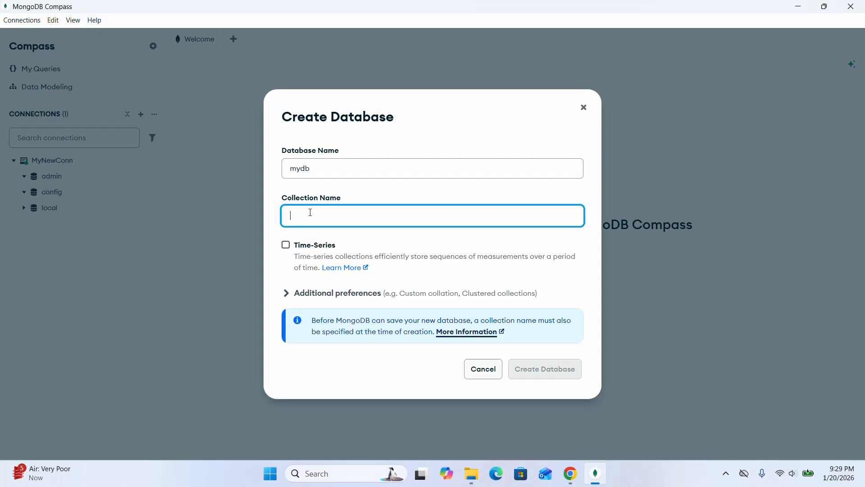
pyautogui.write('users')
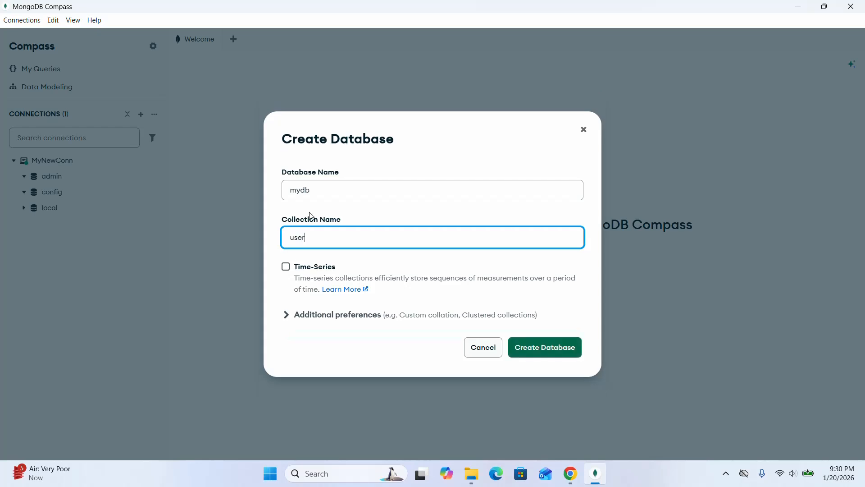
pyautogui.click(538, 351)
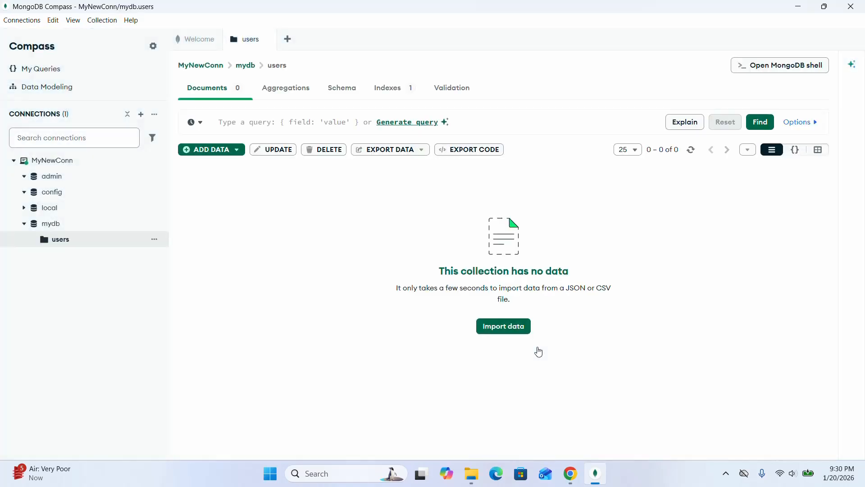
# Insert a document into the users collection with a "name" field set to "Jhon".
pyautogui.click(154, 240)
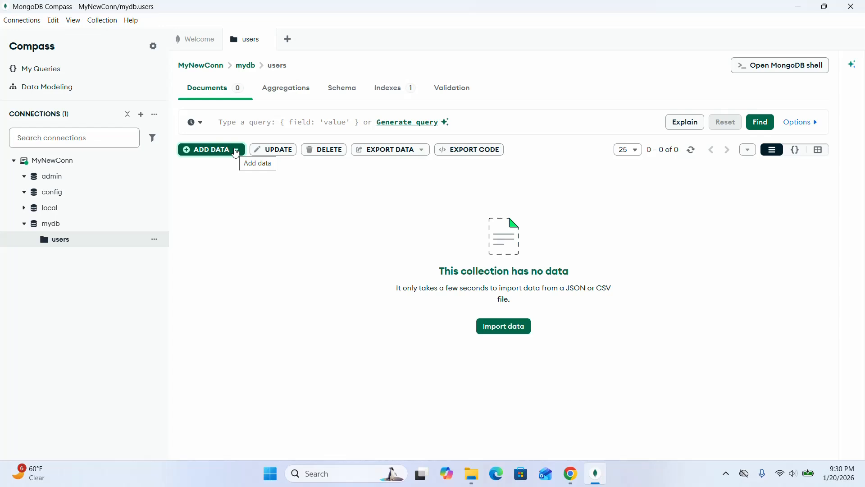
pyautogui.click(236, 153)
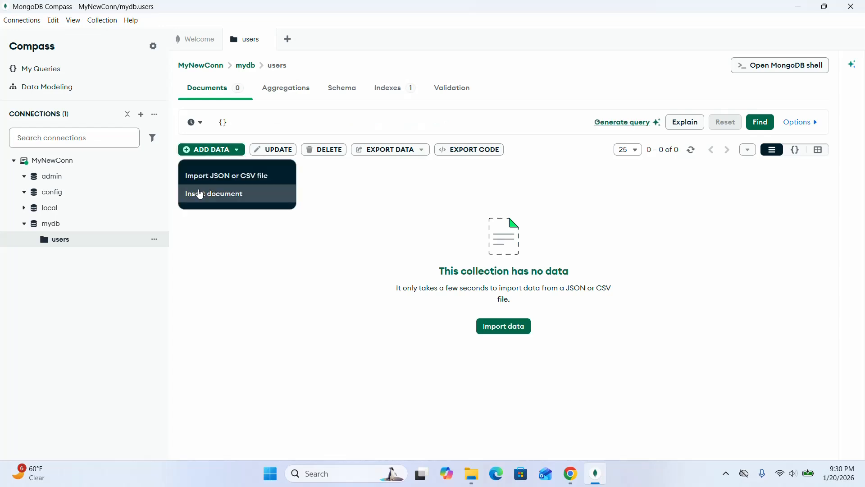
pyautogui.click(200, 193)
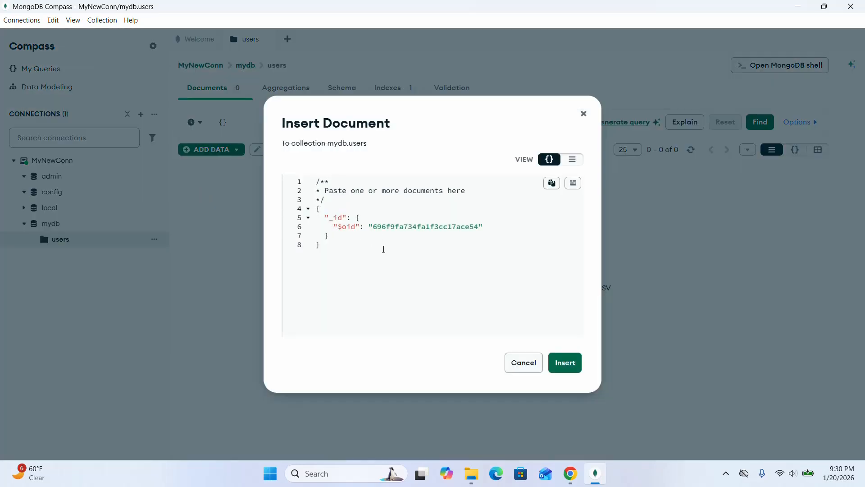
pyautogui.click(333, 232)
pyautogui.write(',')
pyautogui.press('BackSpace')
pyautogui.click(338, 241)
pyautogui.click(339, 237)
pyautogui.write(',')
pyautogui.press('Return')
pyautogui.write('"name')
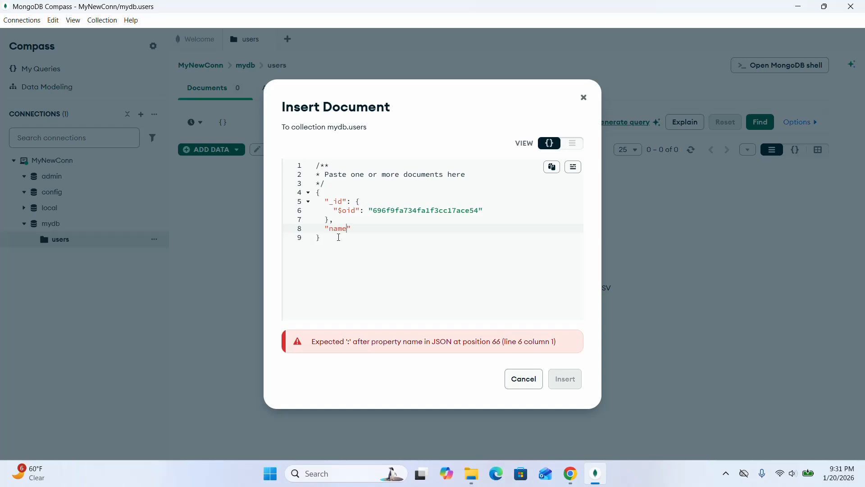
pyautogui.write('": "')
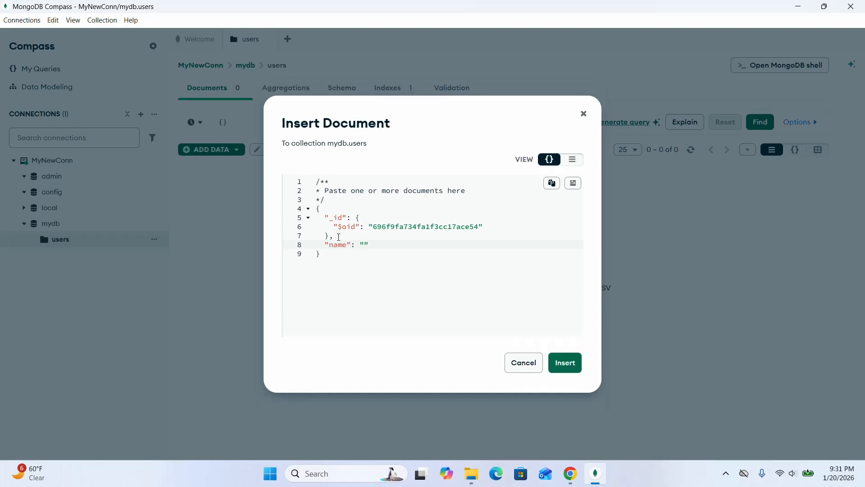
pyautogui.write('Jhon')
pyautogui.click(566, 363)
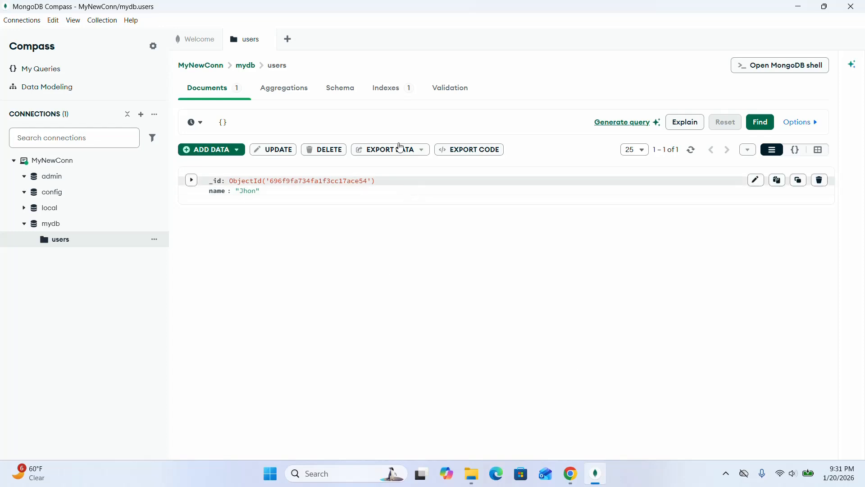
# Export the users collection as a JSON file named mydb.users to the Desktop.
pyautogui.click(389, 152)
pyautogui.click(388, 193)
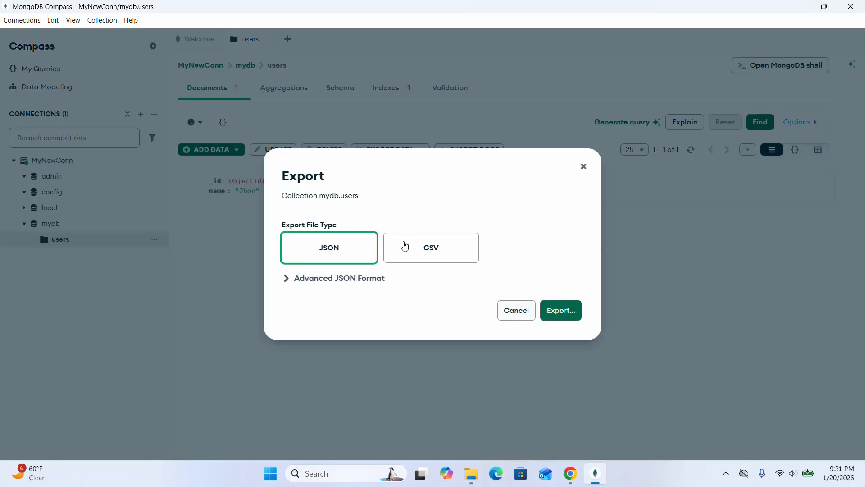
pyautogui.click(460, 247)
pyautogui.click(329, 236)
pyautogui.click(560, 310)
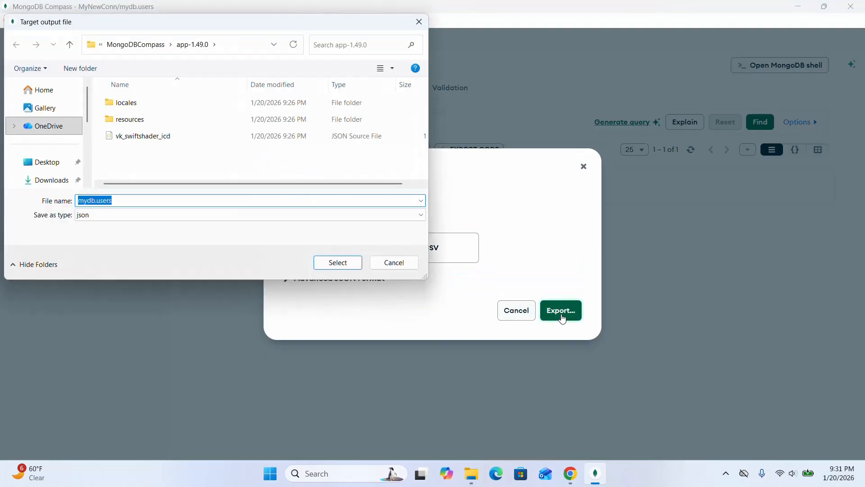
pyautogui.click(64, 155)
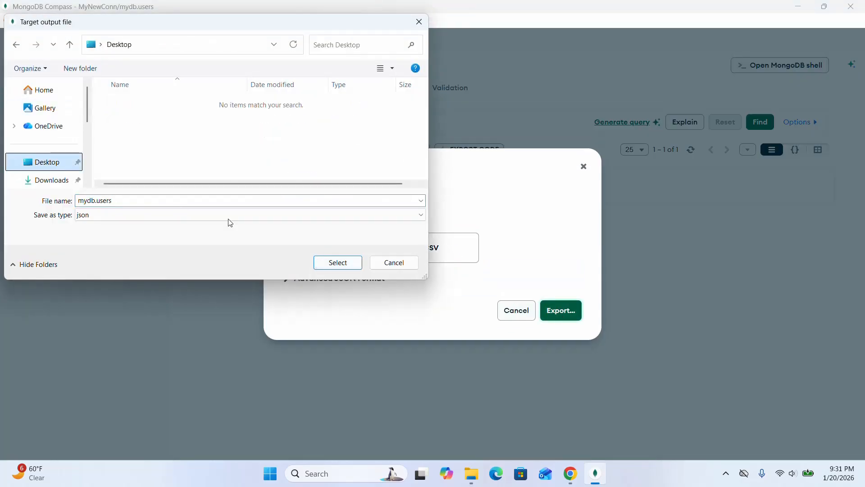
pyautogui.click(336, 263)
# Open the exported mydb.users file from the Desktop in Visual Studio Code to review its contents, then close the editor.
pyautogui.click(193, 441)
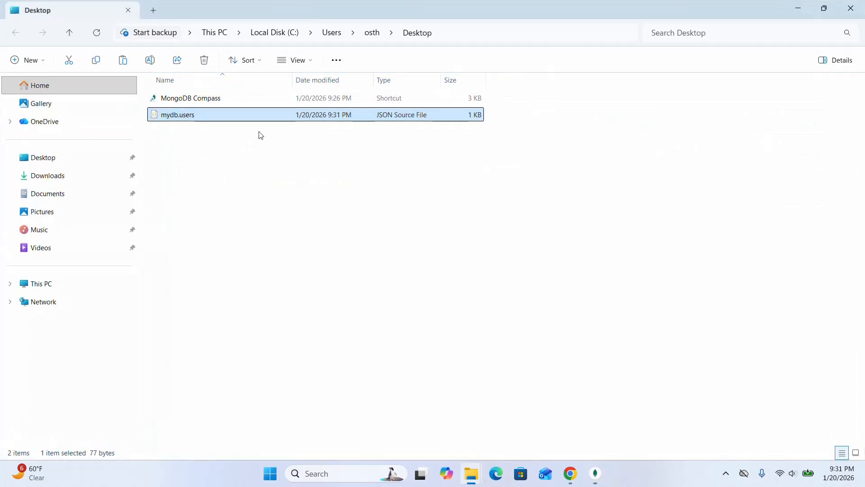
pyautogui.rightClick(229, 118)
pyautogui.moveTo(318, 182)
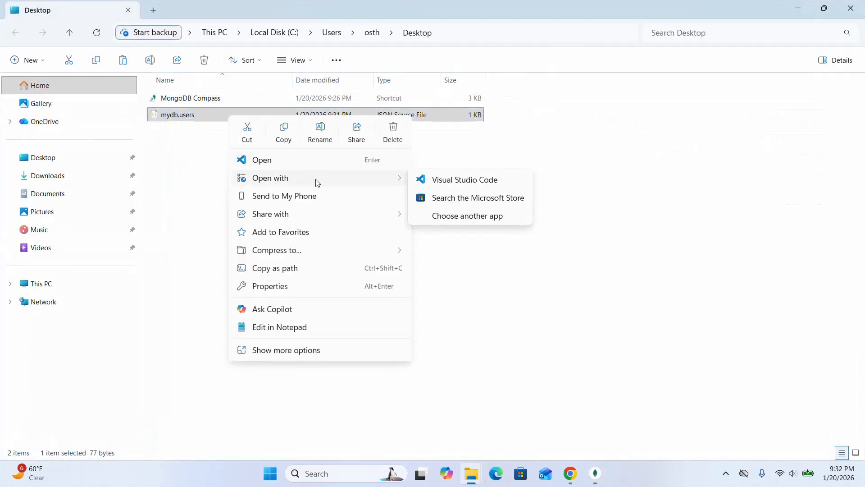
pyautogui.click(454, 180)
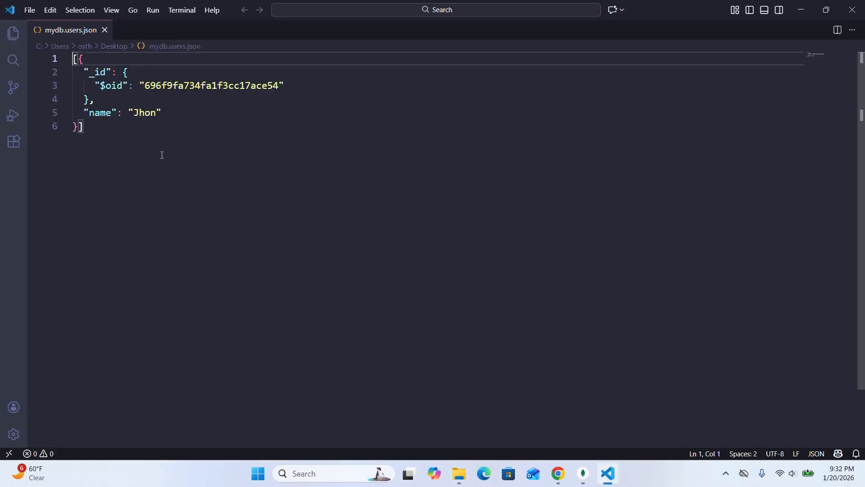
pyautogui.click(99, 147)
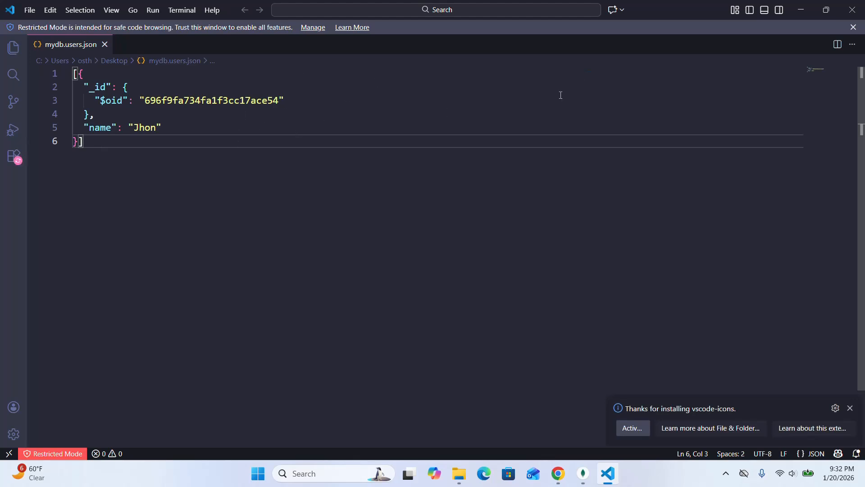
pyautogui.click(852, 9)
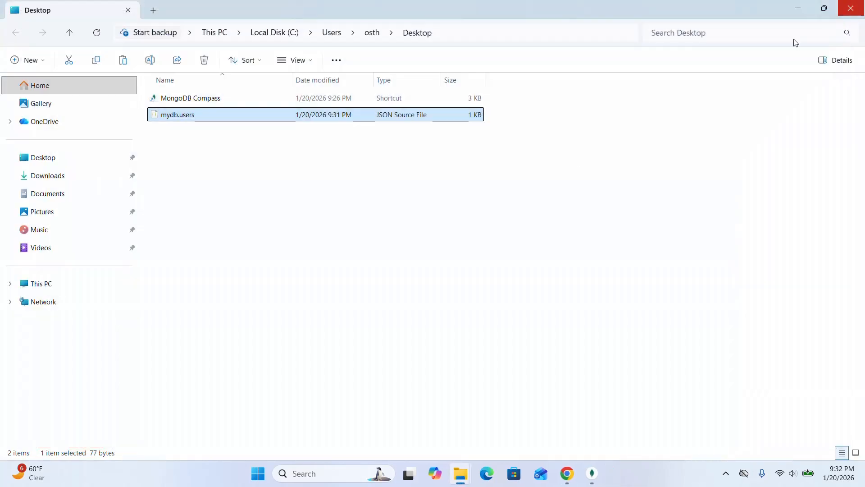
# Close the Desktop folder window and open the MongoDB shell for the connection in Compass.
pyautogui.moveTo(645, 193); pyautogui.dragTo(851, 85)
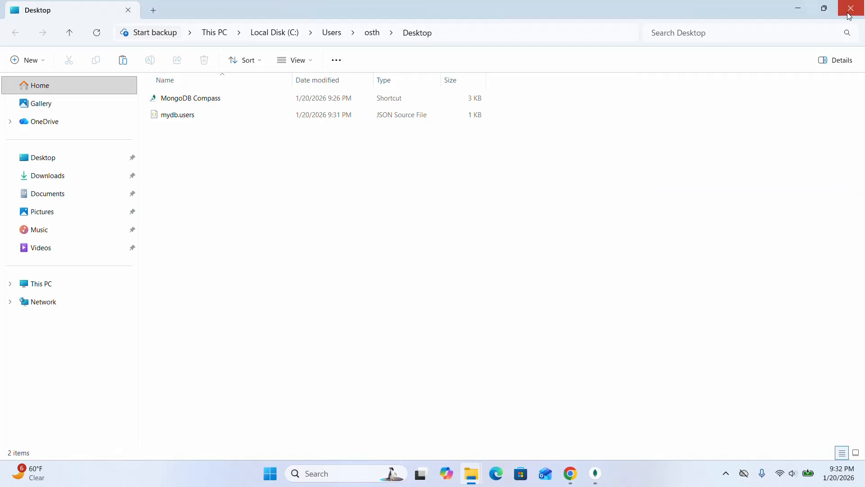
pyautogui.click(851, 8)
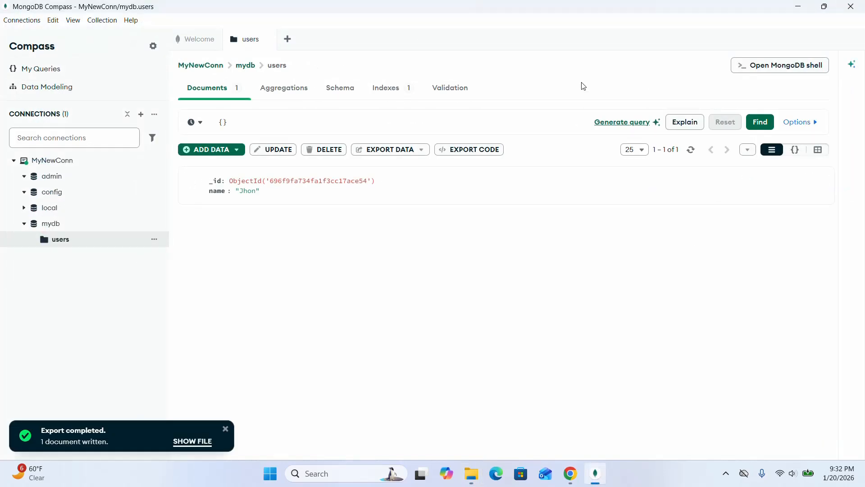
pyautogui.click(788, 72)
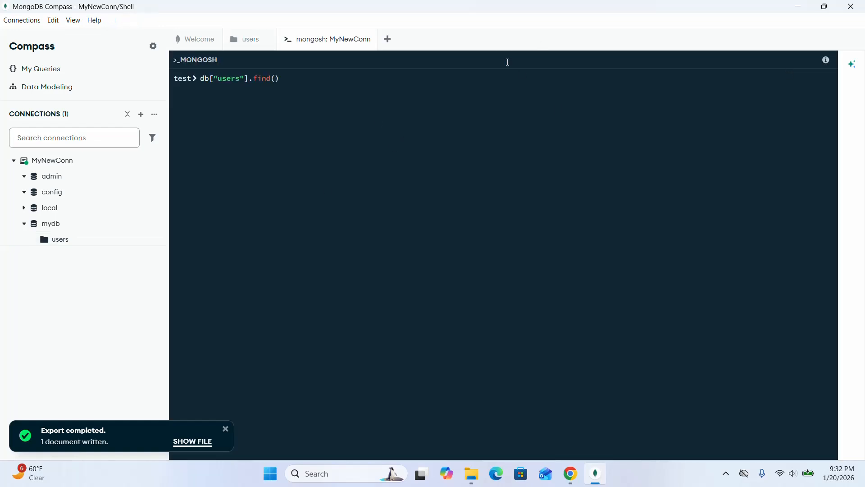